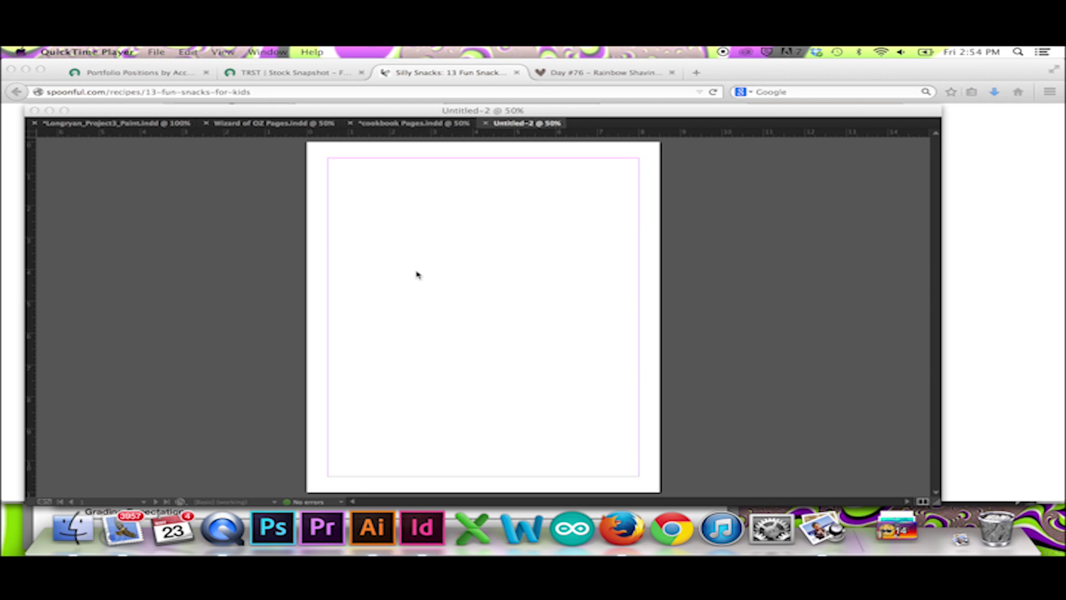
# Display the Buttons and Forms panel and dock it with the collapsed panels beside Stroke.
pyautogui.click(443, 265)
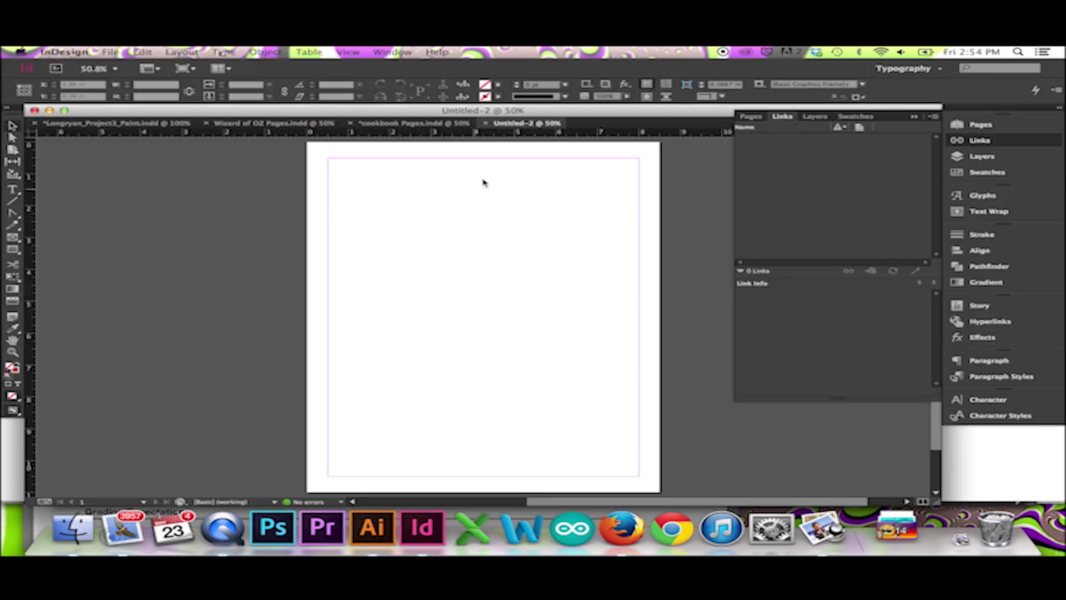
pyautogui.click(403, 52)
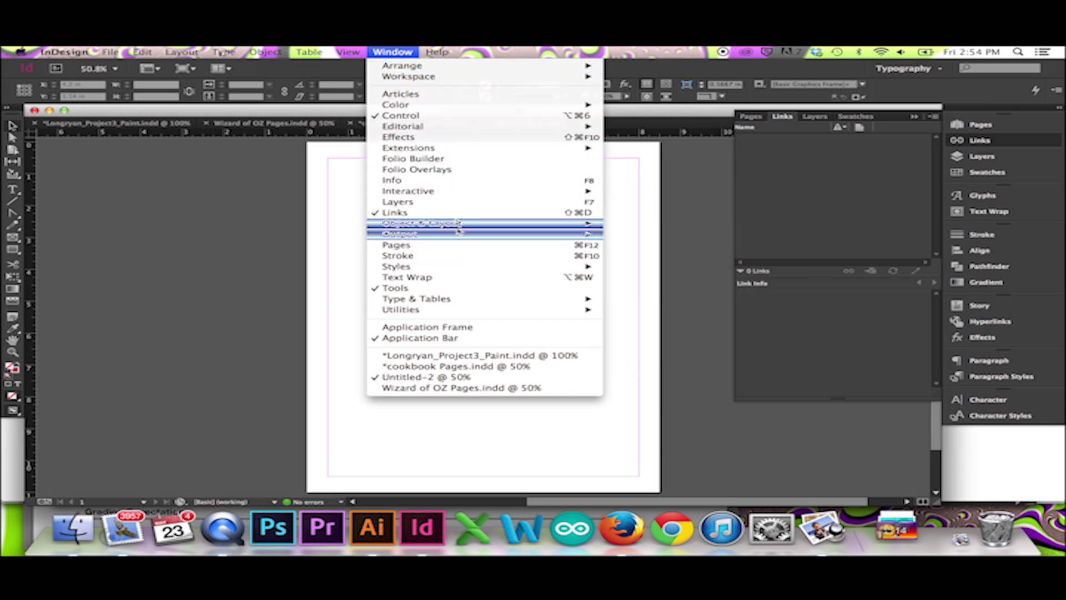
pyautogui.moveTo(448, 193)
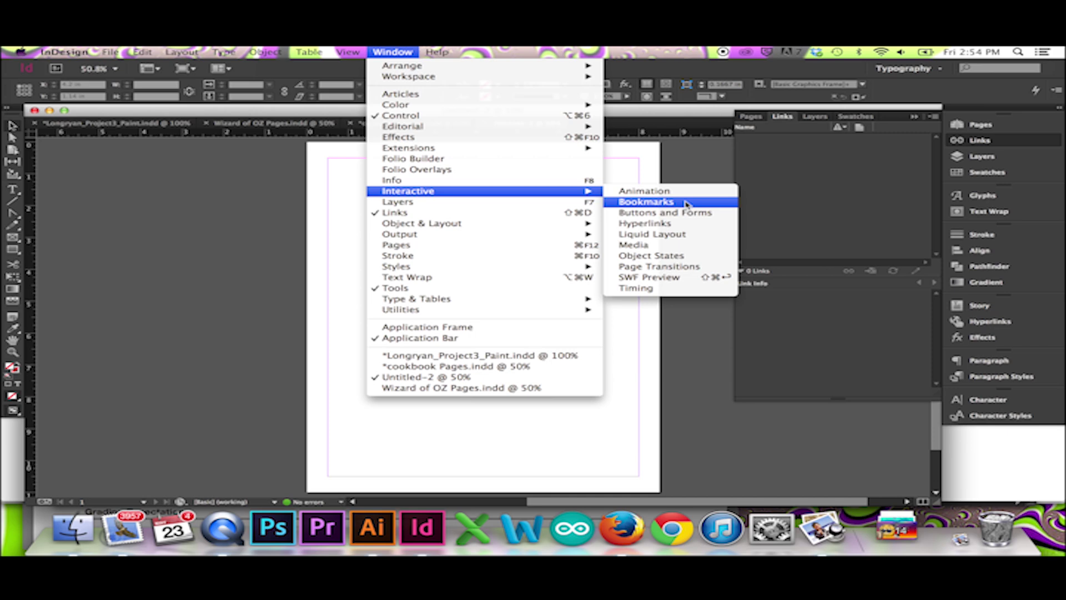
pyautogui.click(665, 212)
pyautogui.moveTo(558, 212); pyautogui.dragTo(1006, 235)
pyautogui.click(1007, 235)
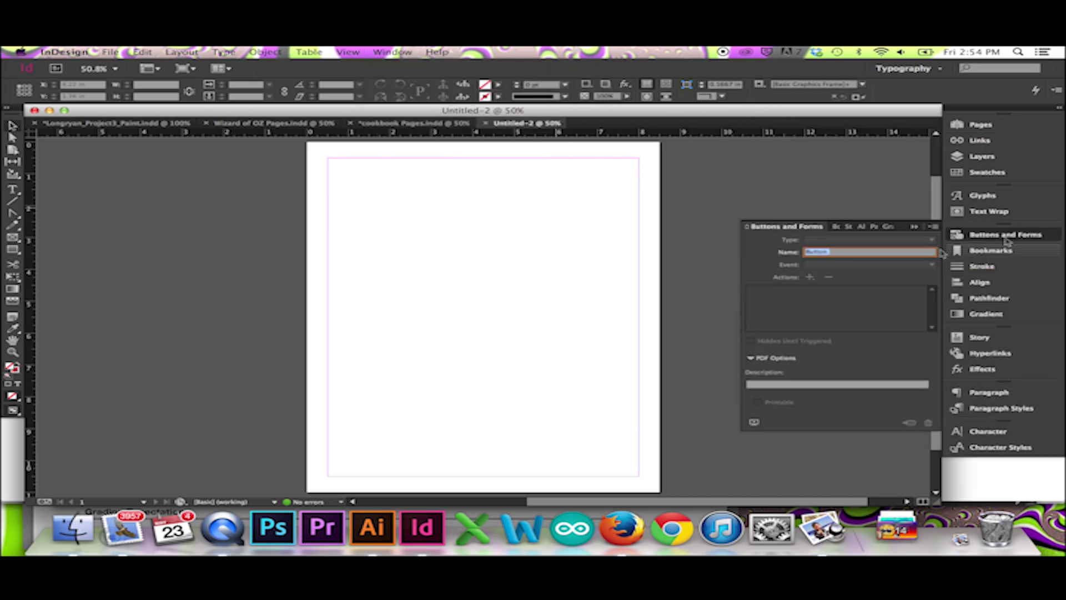
# Draw a circle about 2 in wide in the page's upper half and fill it with the red swatch C=15 M=100 Y=100 K=0.
pyautogui.moveTo(13, 249); pyautogui.dragTo(61, 260)
pyautogui.moveTo(391, 228); pyautogui.dragTo(510, 294)
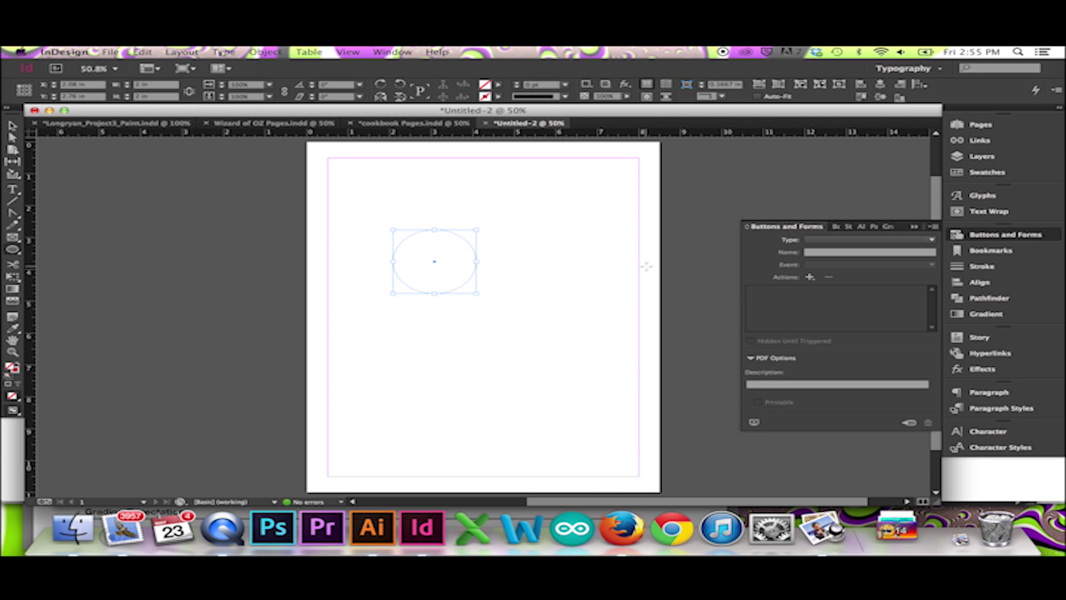
pyautogui.click(987, 172)
pyautogui.click(780, 221)
pyautogui.click(12, 126)
# Create a text frame across the red circle and enter EASY in 30 pt Helvetica Bold.
pyautogui.click(13, 189)
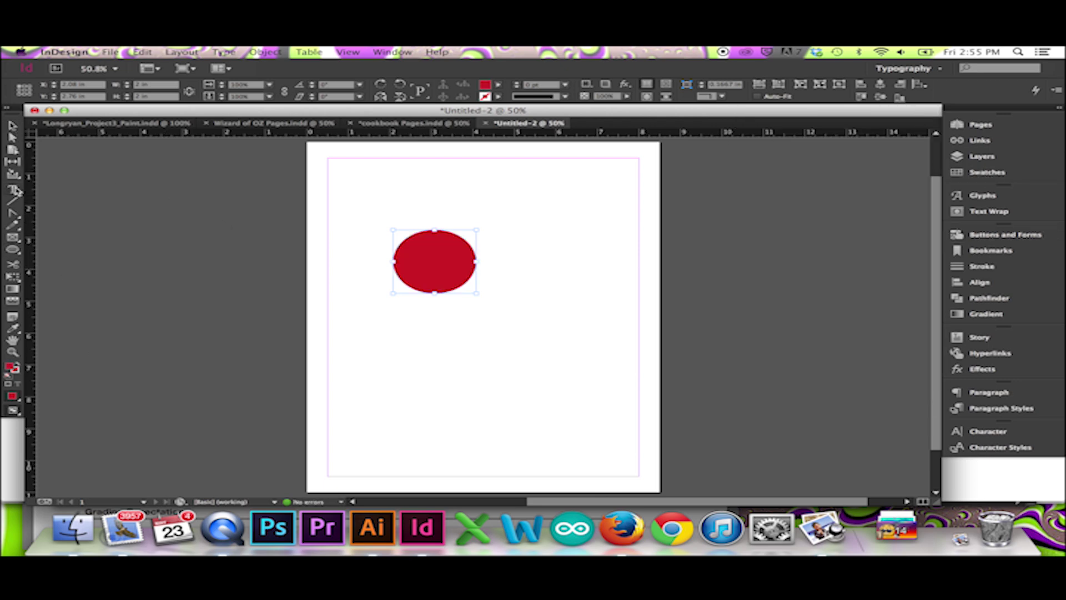
pyautogui.moveTo(364, 249); pyautogui.dragTo(504, 282)
pyautogui.click(988, 431)
pyautogui.click(856, 439)
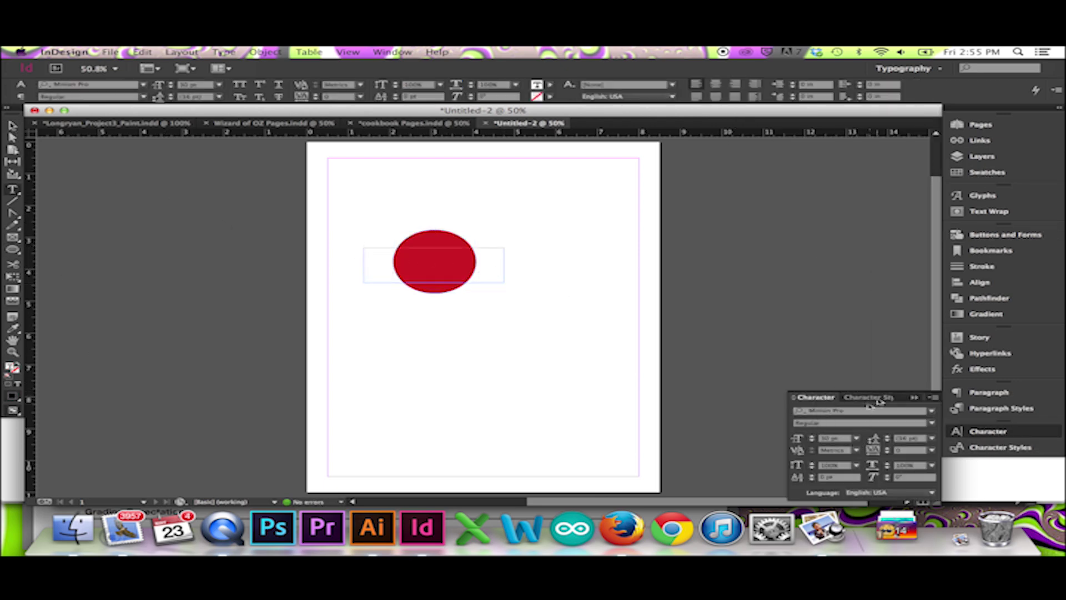
pyautogui.click(855, 411)
pyautogui.write('Helvetica')
pyautogui.press('Return')
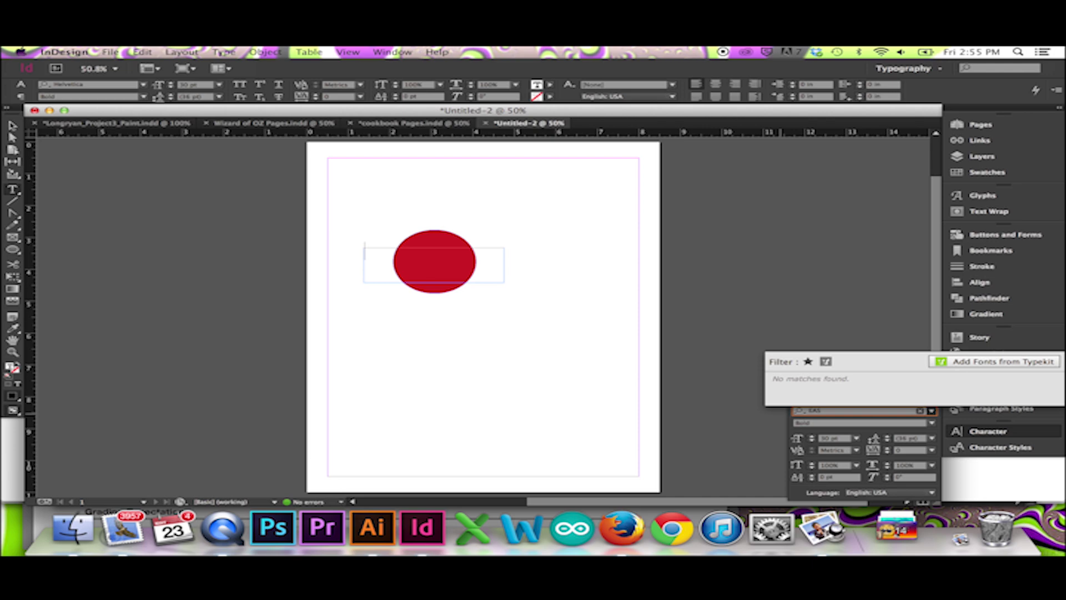
pyautogui.write('EASY')
# Colour the EASY text with the white Paper swatch and centre it on the circle.
pyautogui.hotkey('ctrl', 'a')
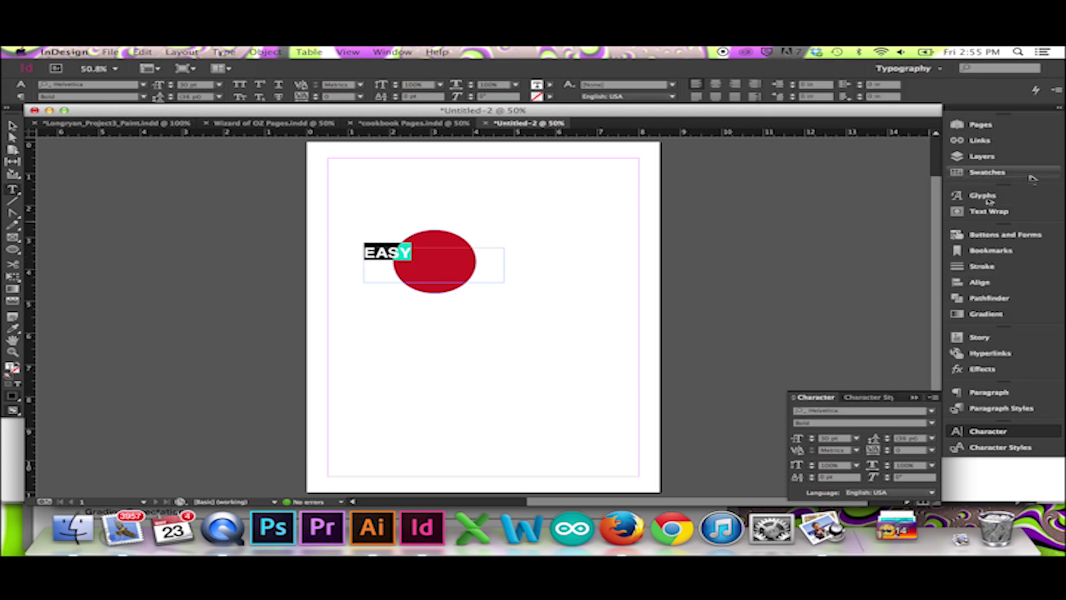
pyautogui.click(986, 172)
pyautogui.click(766, 165)
pyautogui.click(704, 374)
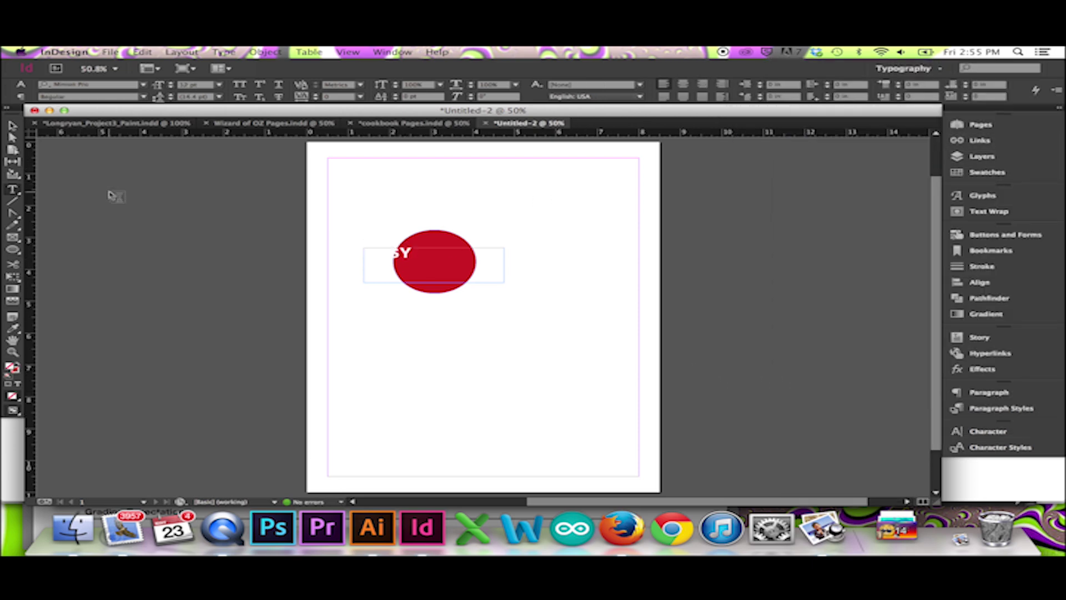
pyautogui.press('Escape')
pyautogui.moveTo(411, 252); pyautogui.dragTo(456, 262)
pyautogui.click(532, 266)
# Combine the outlined EASY lettering and the red circle into one compound path.
pyautogui.click(1005, 234)
pyautogui.click(435, 261)
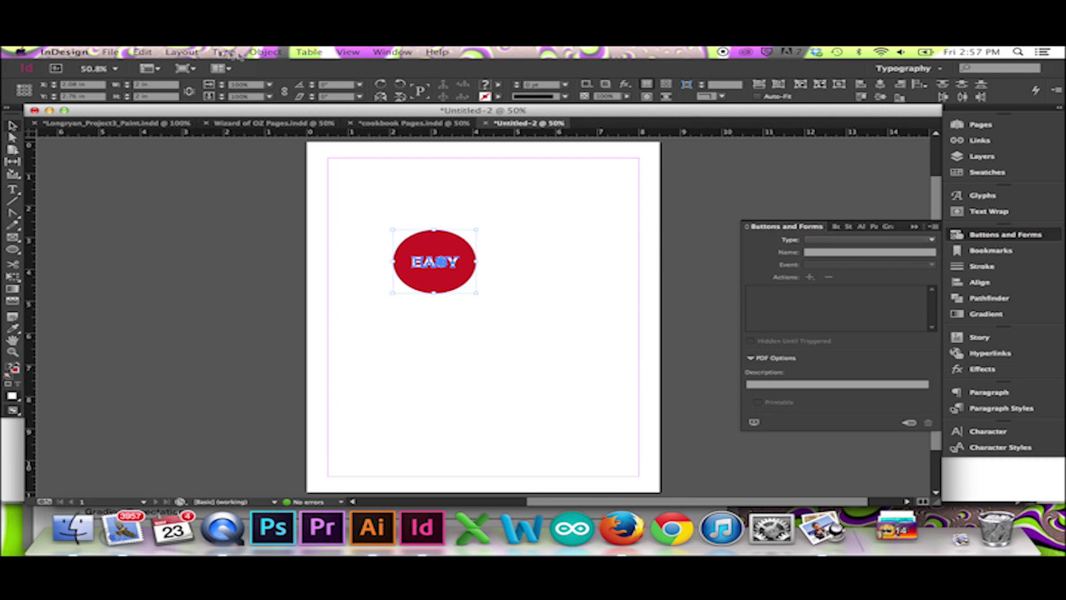
pyautogui.click(265, 52)
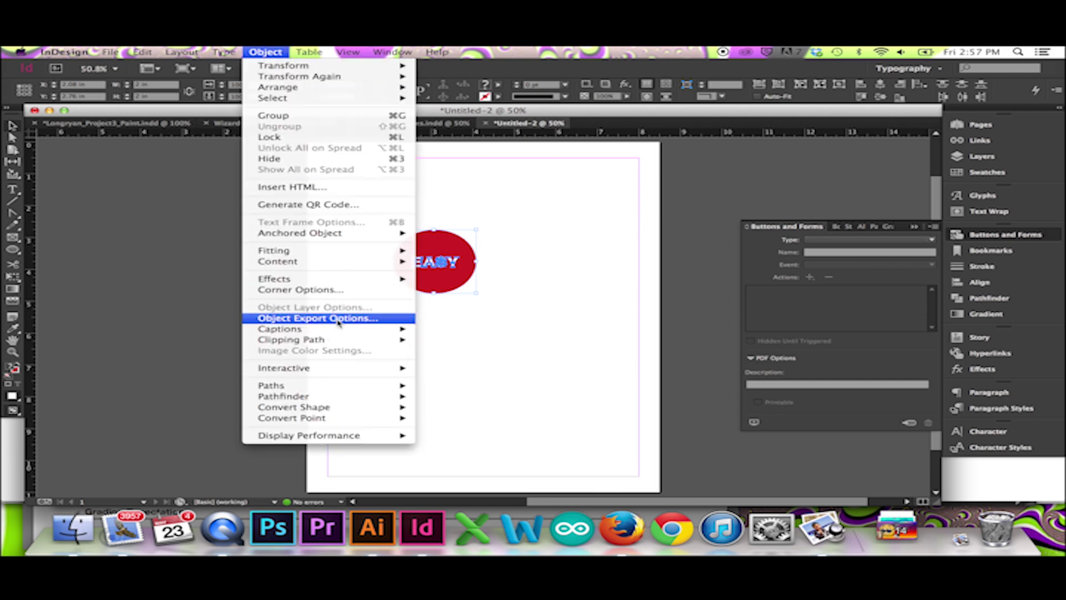
pyautogui.moveTo(372, 385)
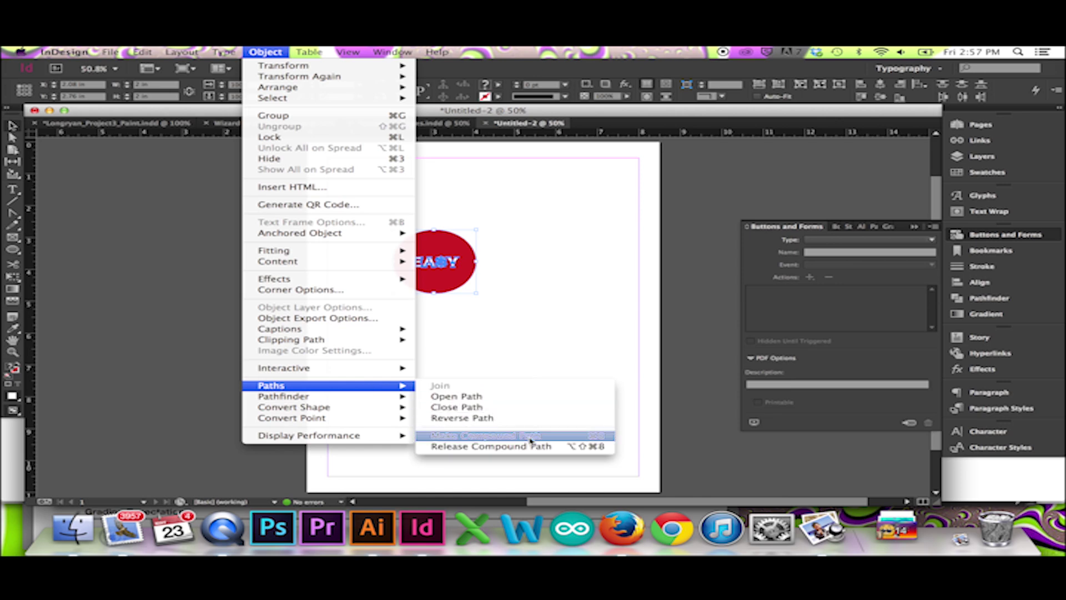
pyautogui.click(491, 446)
pyautogui.click(445, 284)
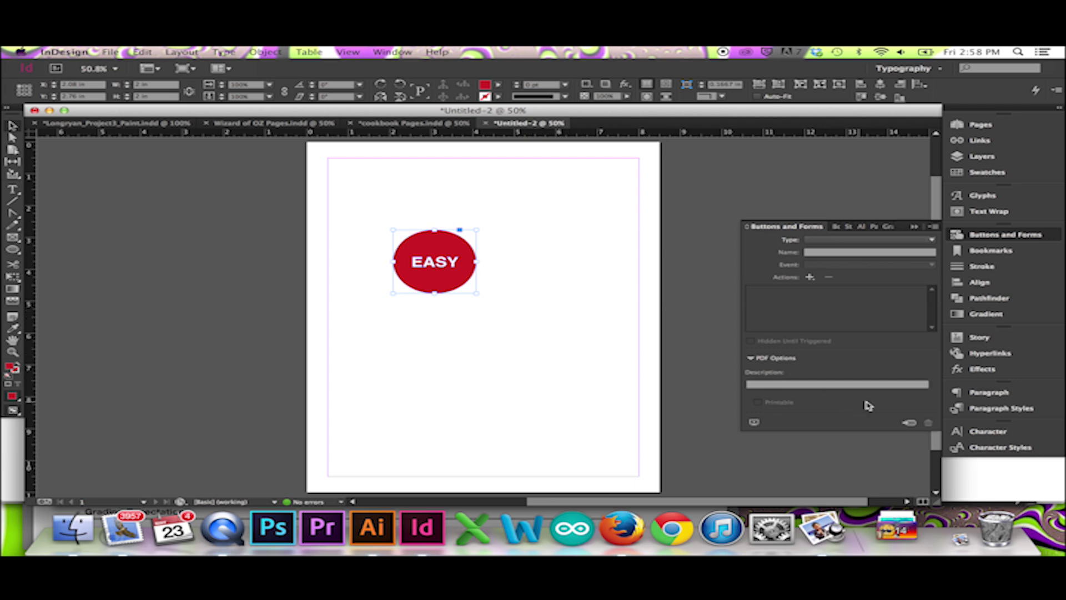
# Convert the EASY circle to a button and add a Go To Next Page action on the On Release or Tap event.
pyautogui.click(911, 423)
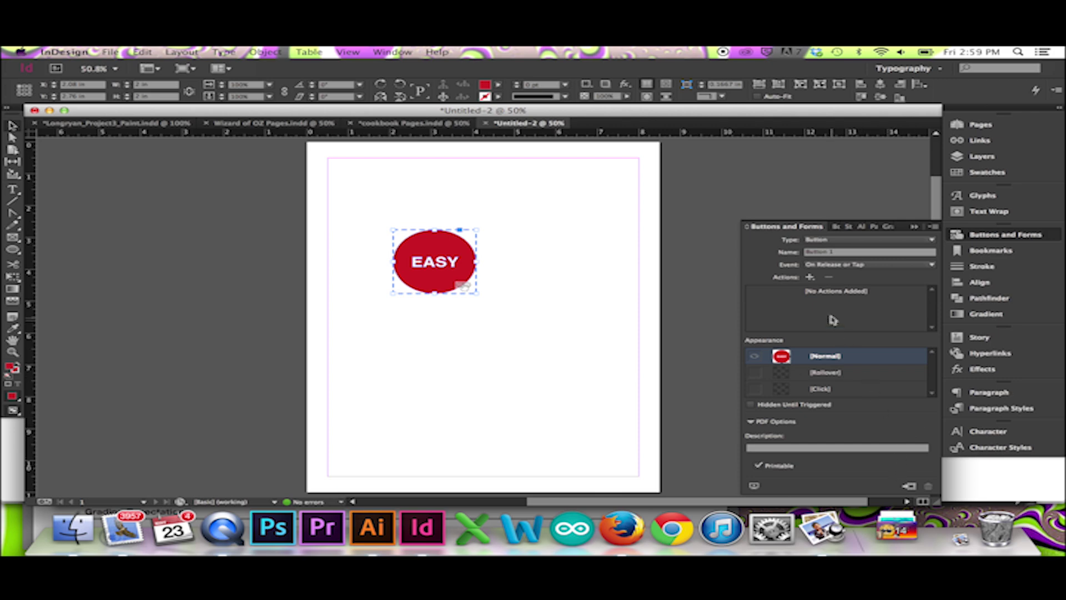
pyautogui.click(809, 276)
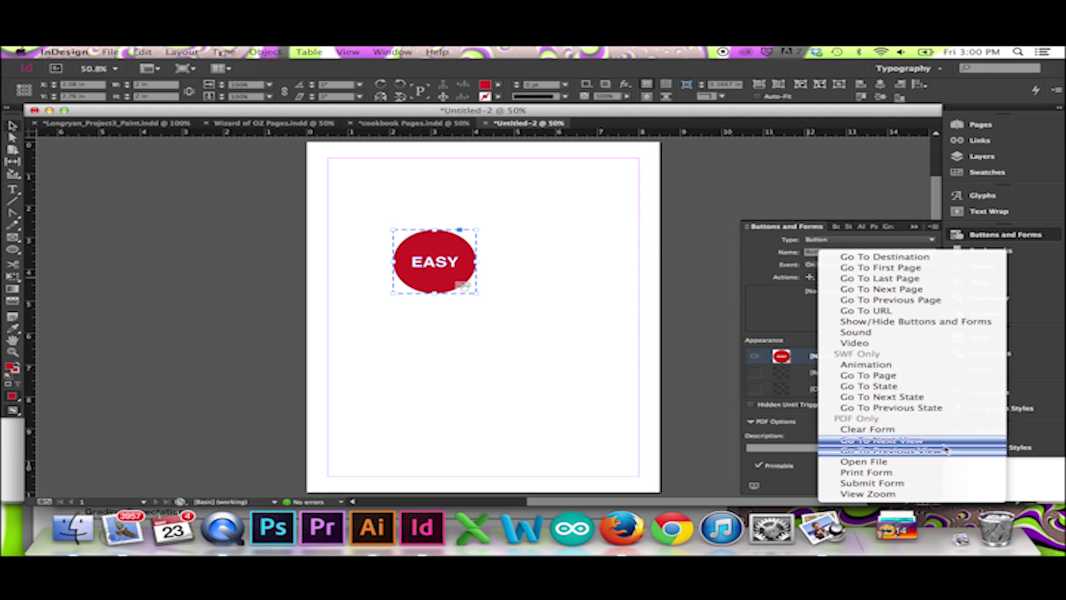
pyautogui.click(924, 291)
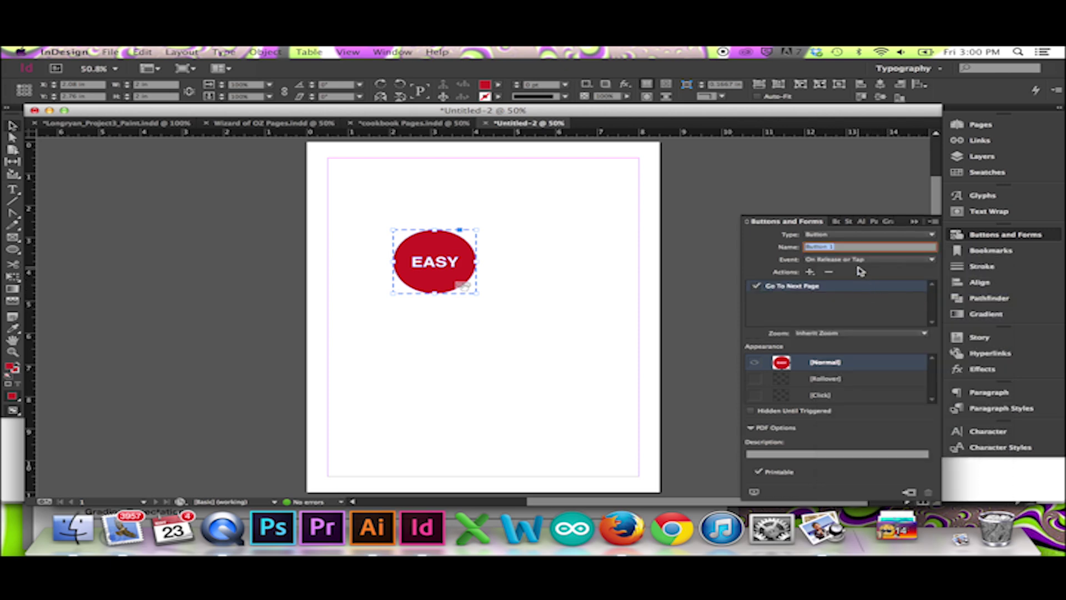
pyautogui.click(931, 261)
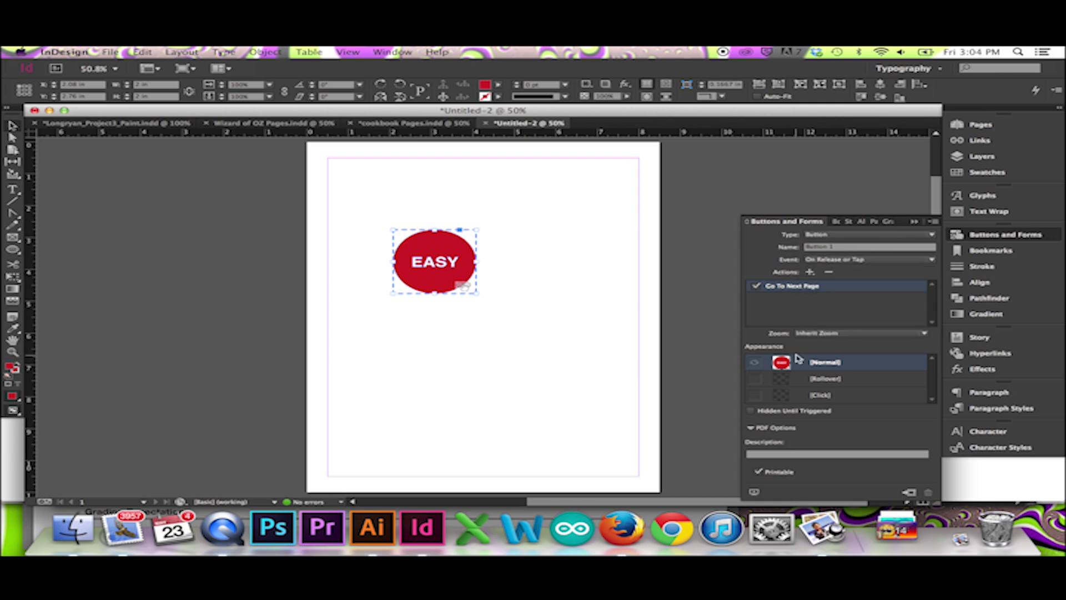
# Give the button's Rollover state the green fill C=75 M=5 Y=100 K=0 and compare it with the Normal state.
pyautogui.click(821, 381)
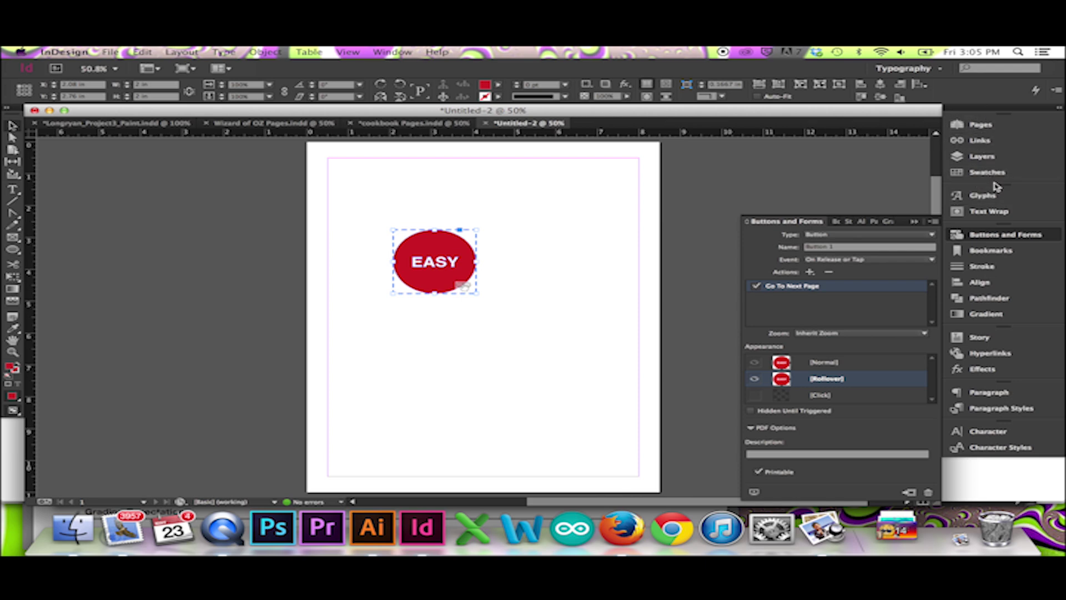
pyautogui.click(987, 172)
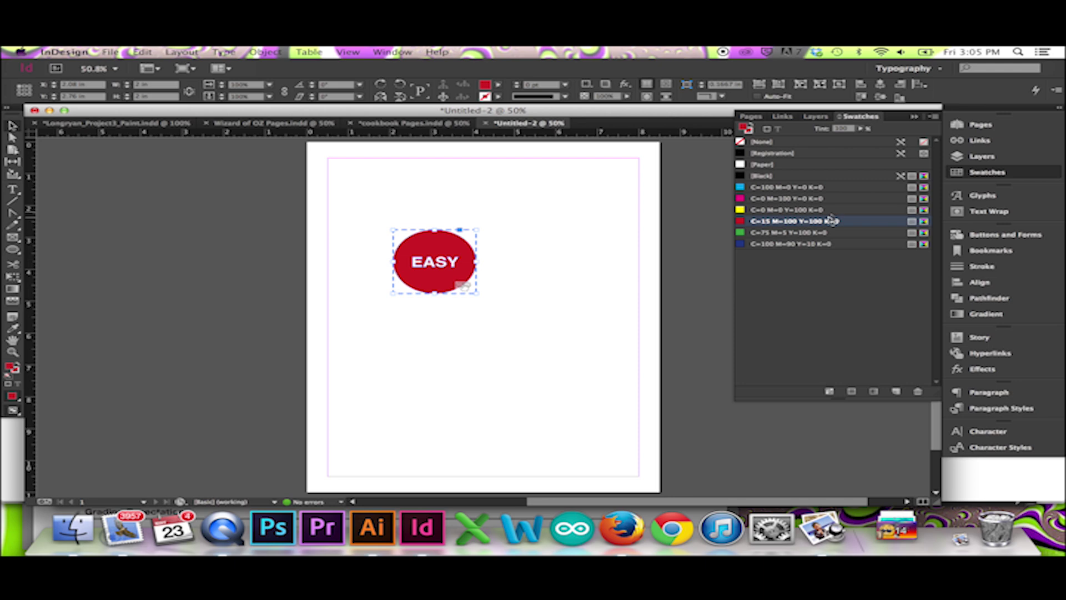
pyautogui.click(805, 233)
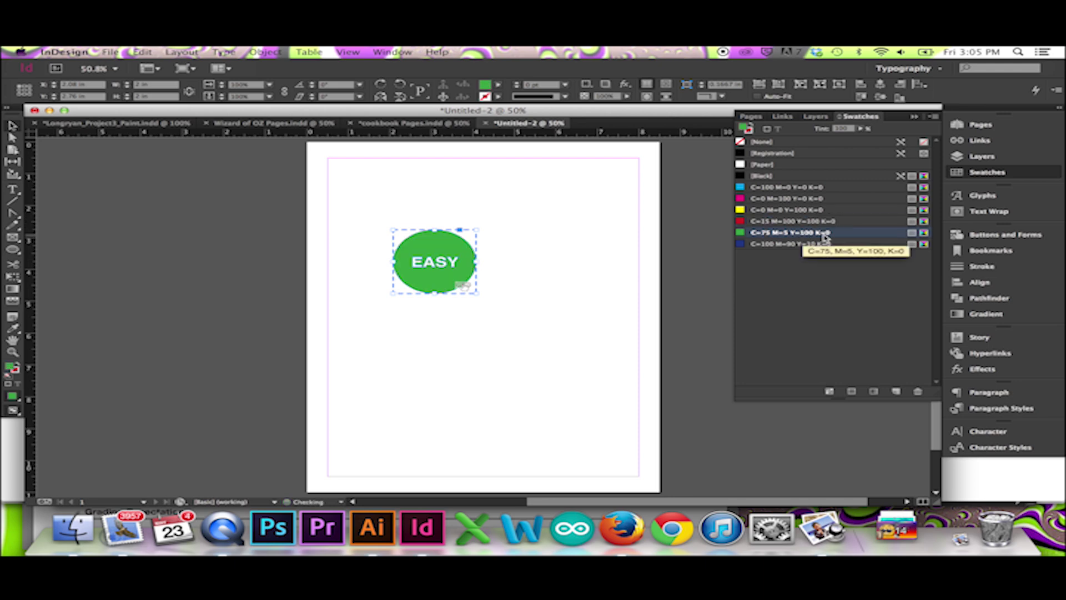
pyautogui.click(992, 236)
pyautogui.click(826, 363)
pyautogui.click(825, 378)
pyautogui.click(830, 364)
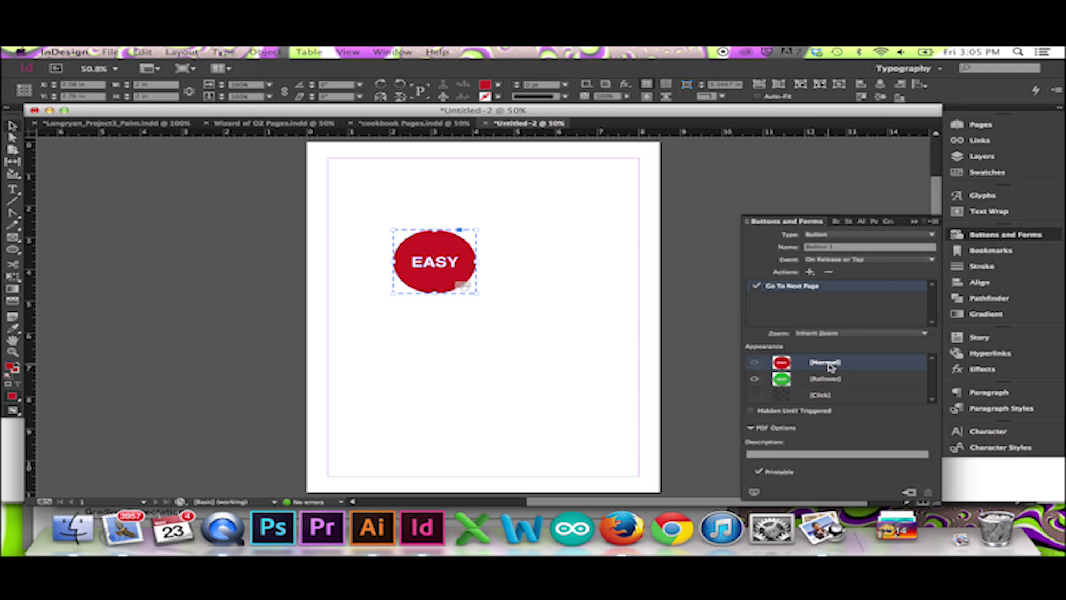
# Add a Click state to the button and fill it with a darker green swatch, C=75 M=5 Y=100 K=34.
pyautogui.click(838, 395)
pyautogui.click(987, 173)
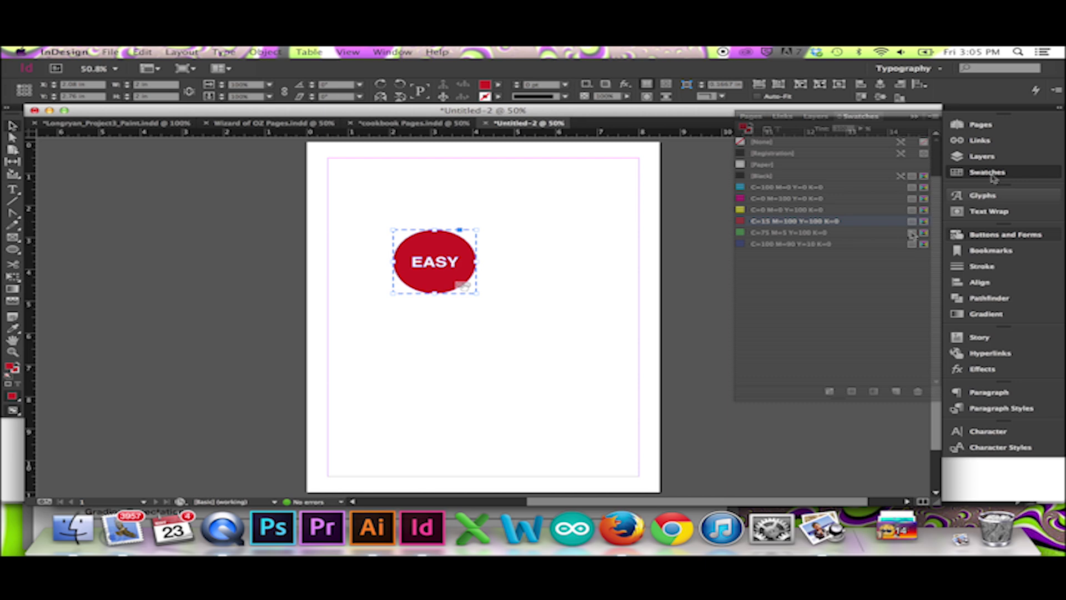
pyautogui.doubleClick(800, 255)
pyautogui.moveTo(511, 288)
pyautogui.mouseDown()
pyautogui.moveTo(522, 289)
pyautogui.moveTo(510, 288)
pyautogui.mouseUp()
pyautogui.press('Return')
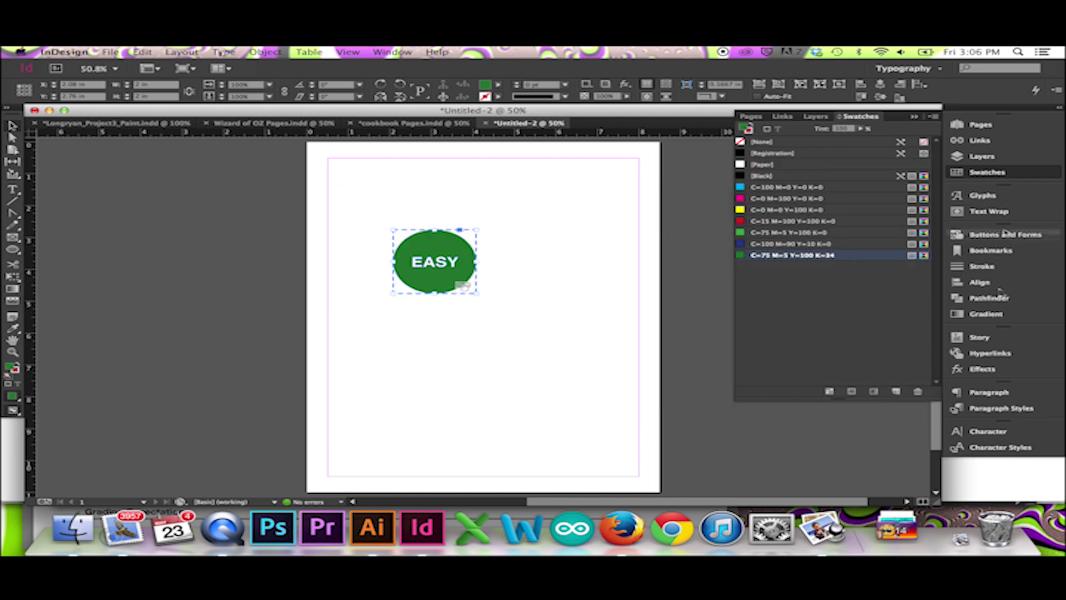
pyautogui.click(992, 234)
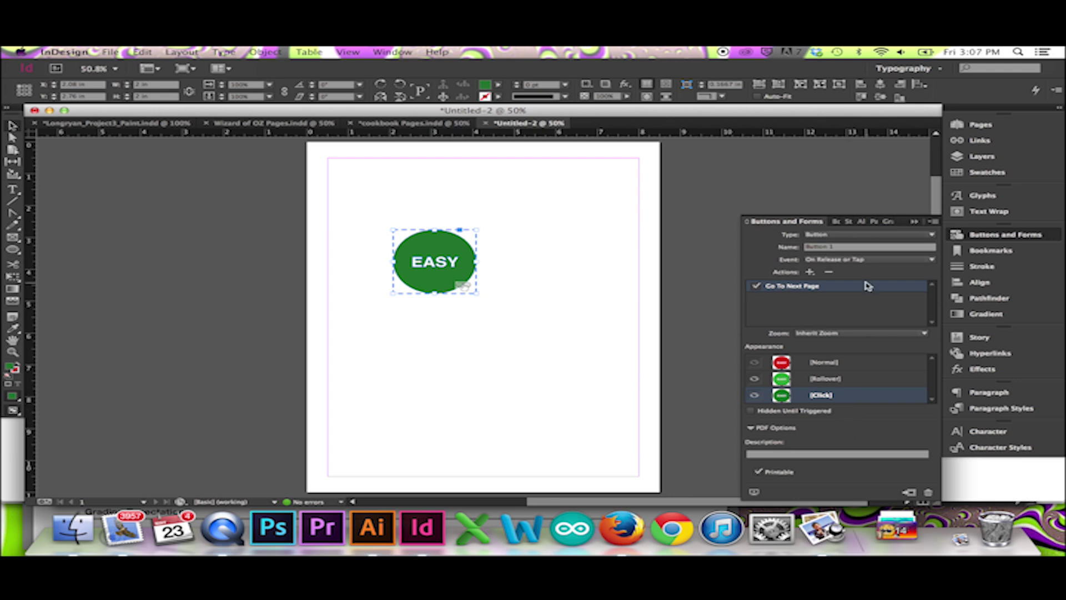
# Test the button's rollover and click behaviour in the SWF Preview.
pyautogui.click(404, 56)
pyautogui.moveTo(495, 195)
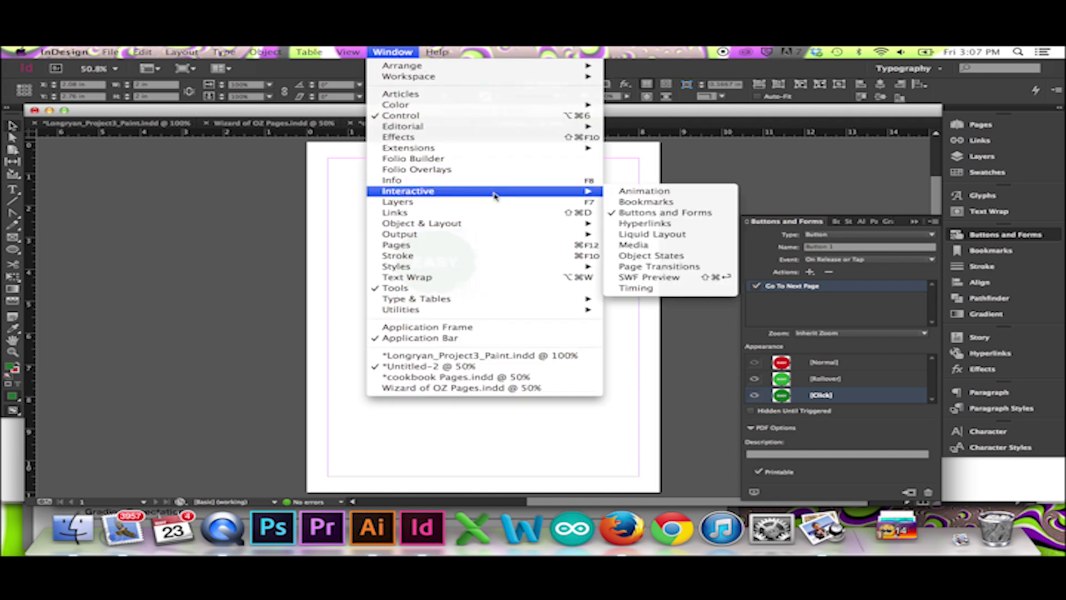
pyautogui.click(678, 279)
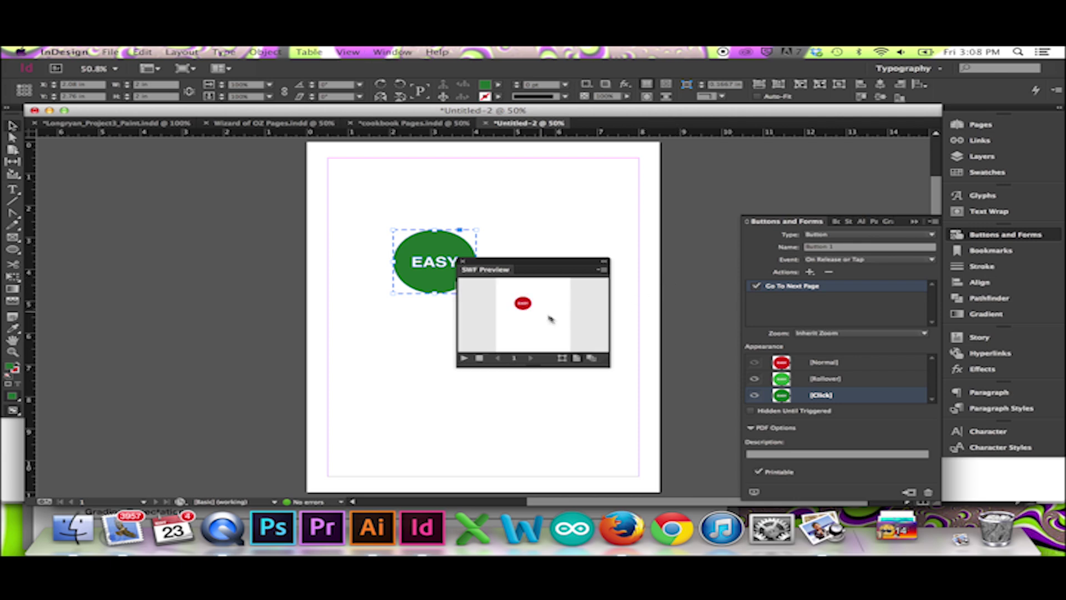
pyautogui.click(530, 309)
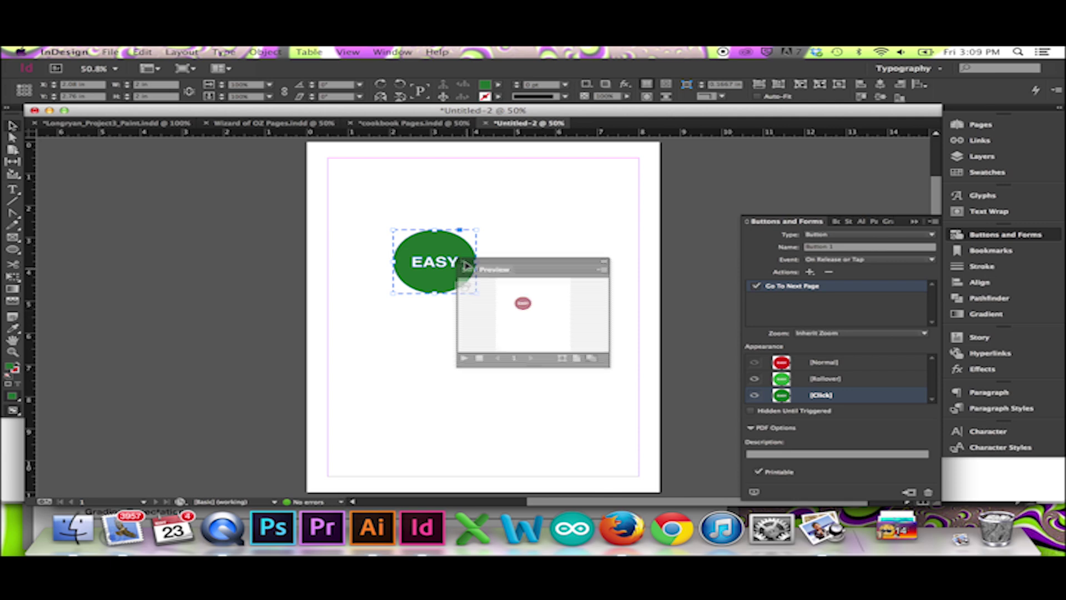
# Add a second page to the document and draw a text frame in its upper half.
pyautogui.press('super+F12')
pyautogui.click(895, 390)
pyautogui.press('t')
pyautogui.moveTo(346, 215); pyautogui.dragTo(558, 302)
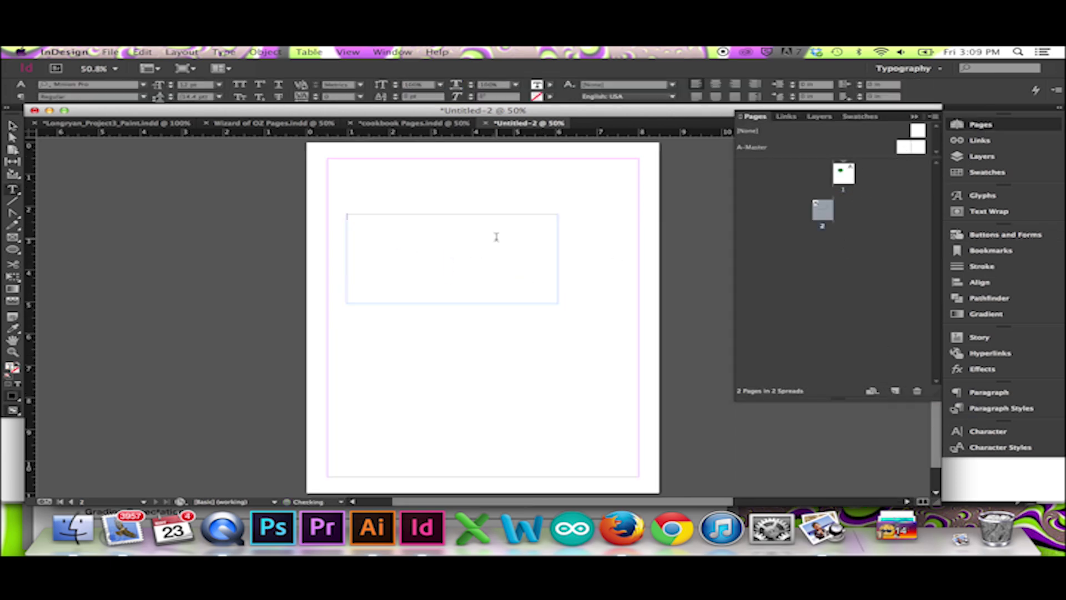
# Choose a larger font size for the second page's text frame and enter "Nice job you made a button!".
pyautogui.click(987, 432)
pyautogui.click(857, 438)
pyautogui.click(838, 372)
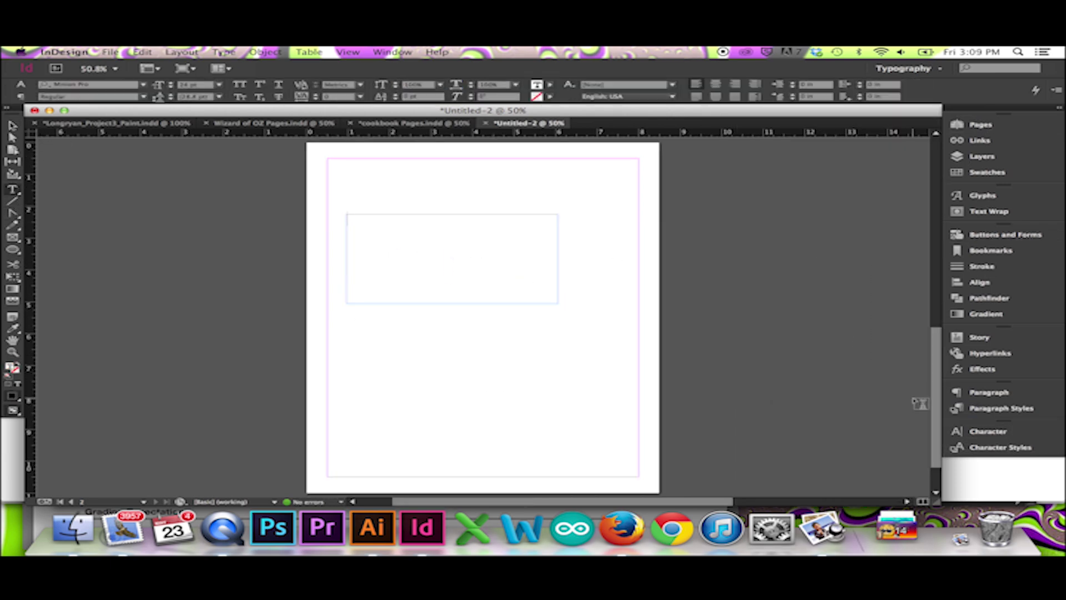
pyautogui.write('Nice job you made a button!')
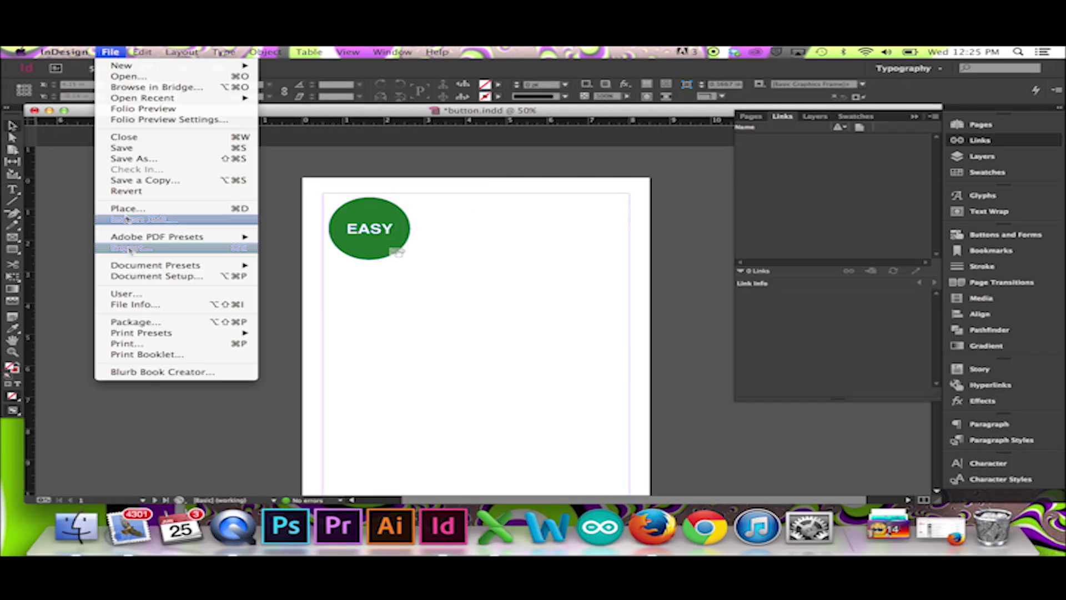
# Export all pages of the document to the Documents folder in Adobe PDF (Interactive) format, including all forms and media.
pyautogui.moveTo(165, 239)
pyautogui.click(411, 226)
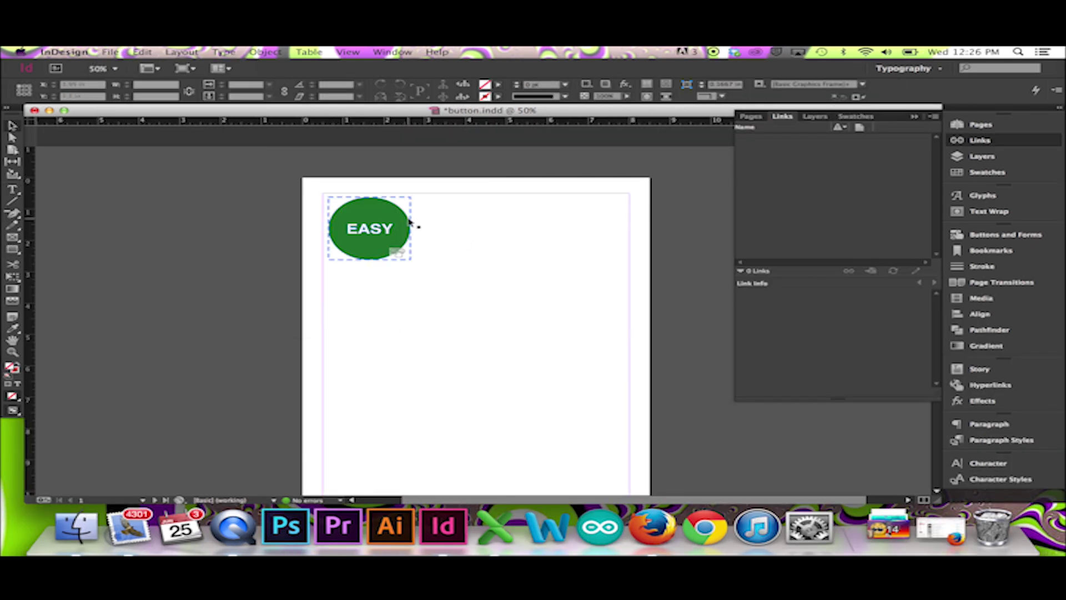
pyautogui.click(111, 52)
pyautogui.click(131, 248)
pyautogui.click(564, 379)
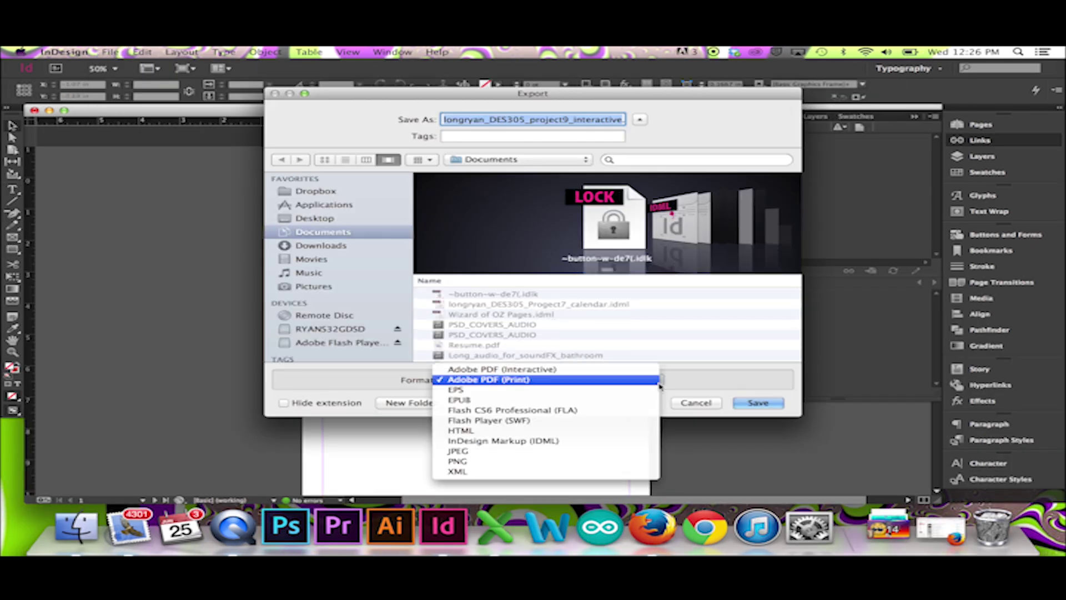
pyautogui.click(551, 370)
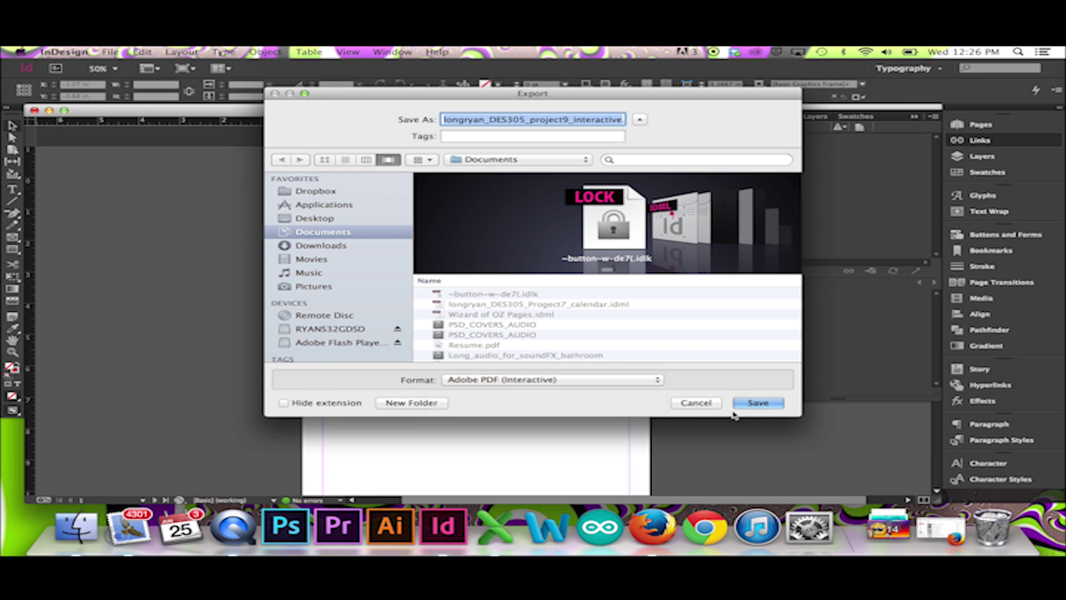
pyautogui.click(762, 406)
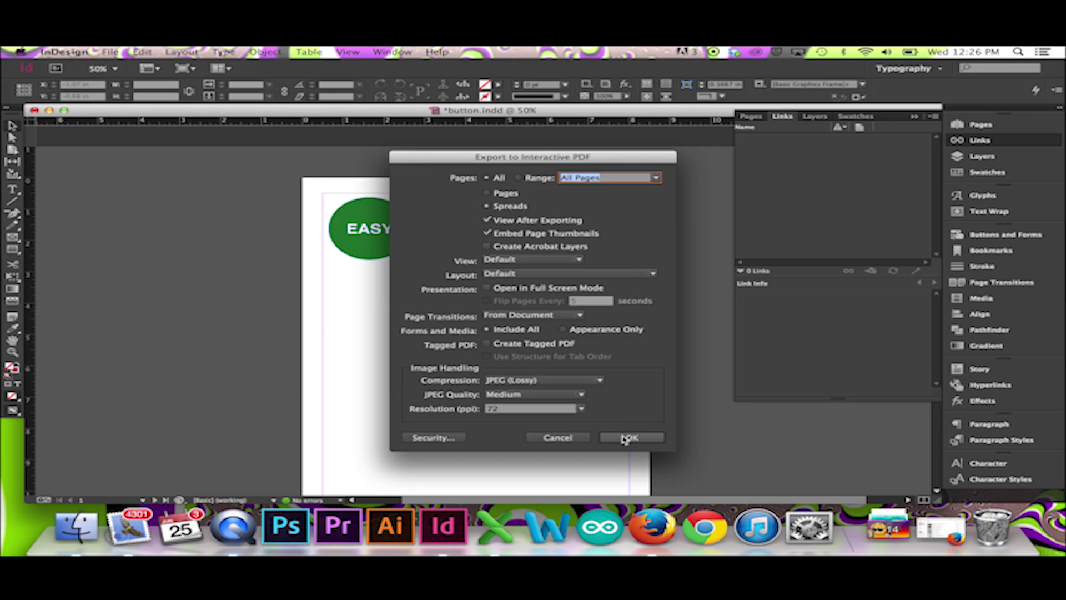
pyautogui.click(624, 439)
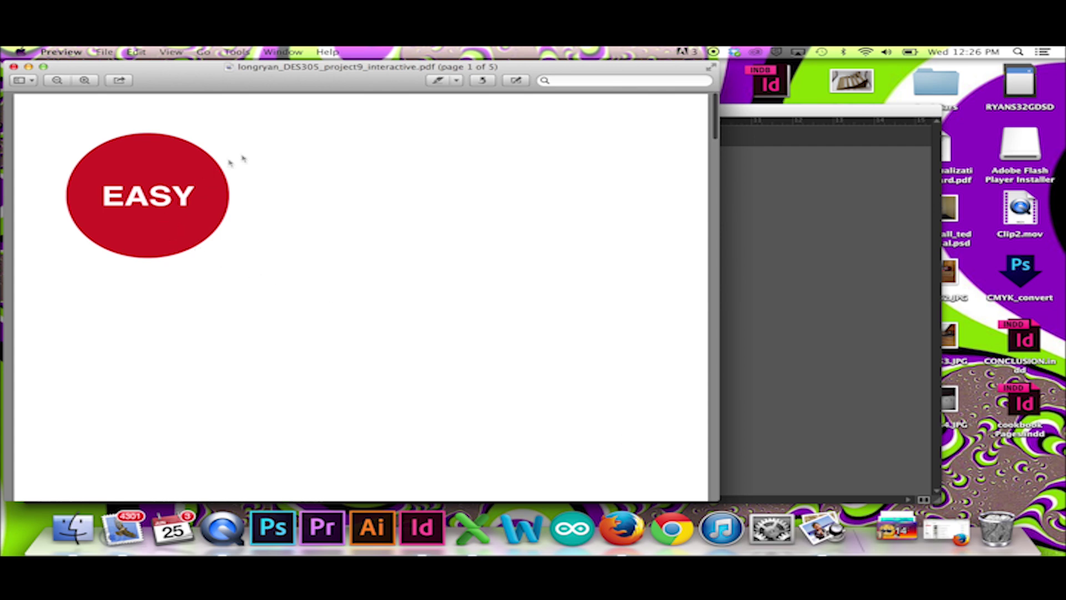
# Close the Preview window, open the exported PDF from Documents in Adobe Acrobat Pro, and make Acrobat the default application for PDF files.
pyautogui.click(13, 66)
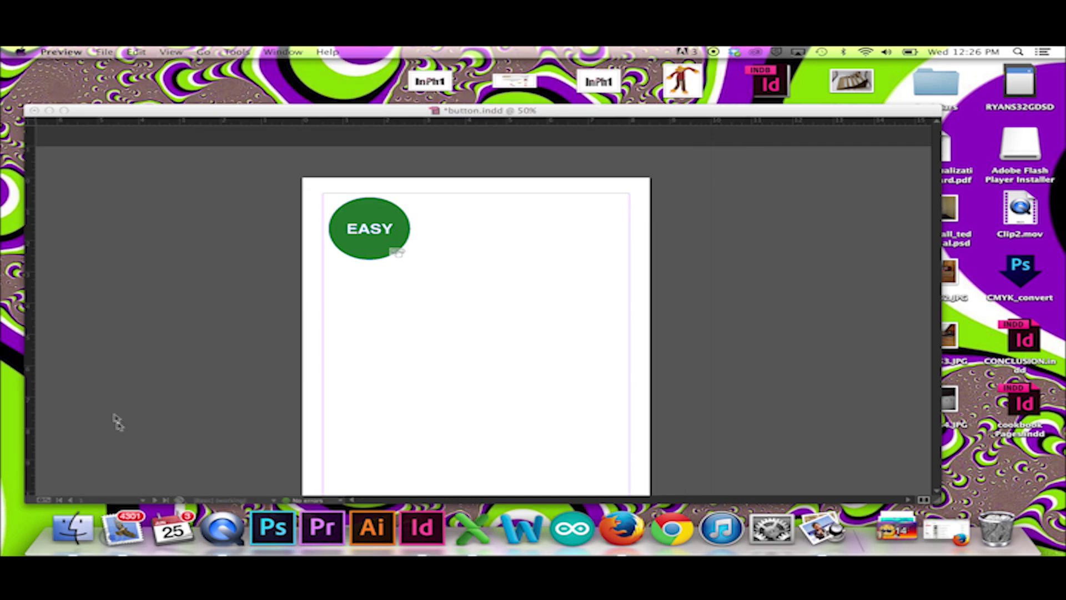
pyautogui.click(72, 528)
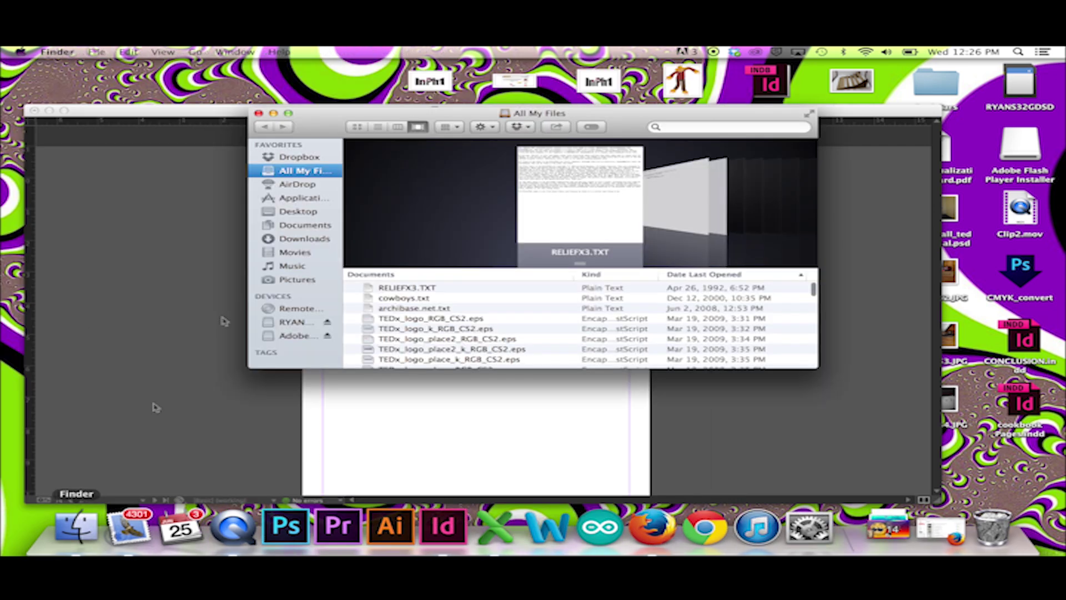
pyautogui.click(305, 225)
pyautogui.rightClick(492, 288)
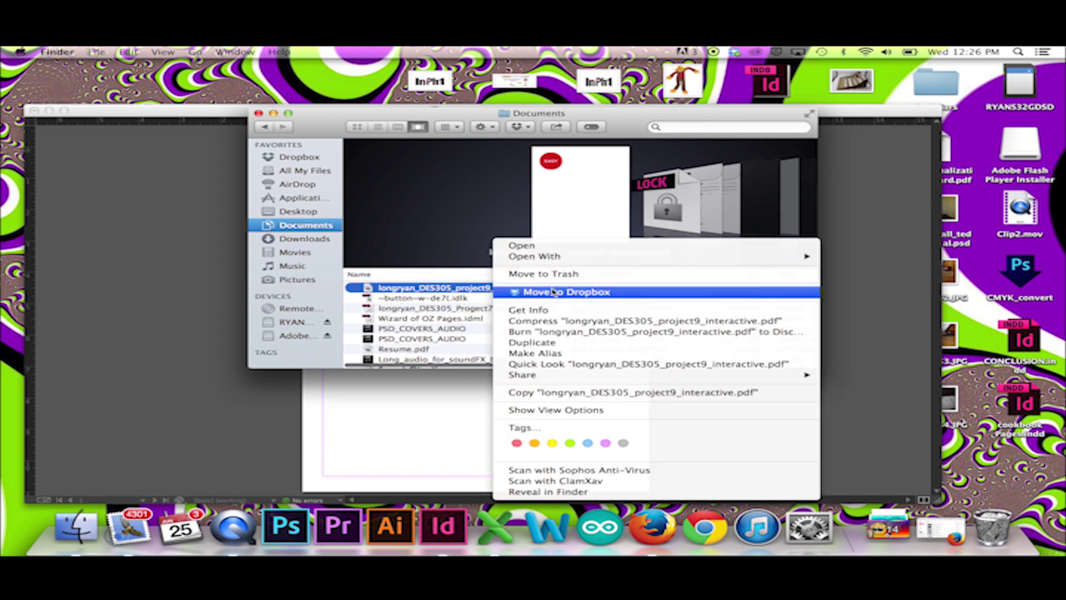
pyautogui.moveTo(777, 256)
pyautogui.click(919, 276)
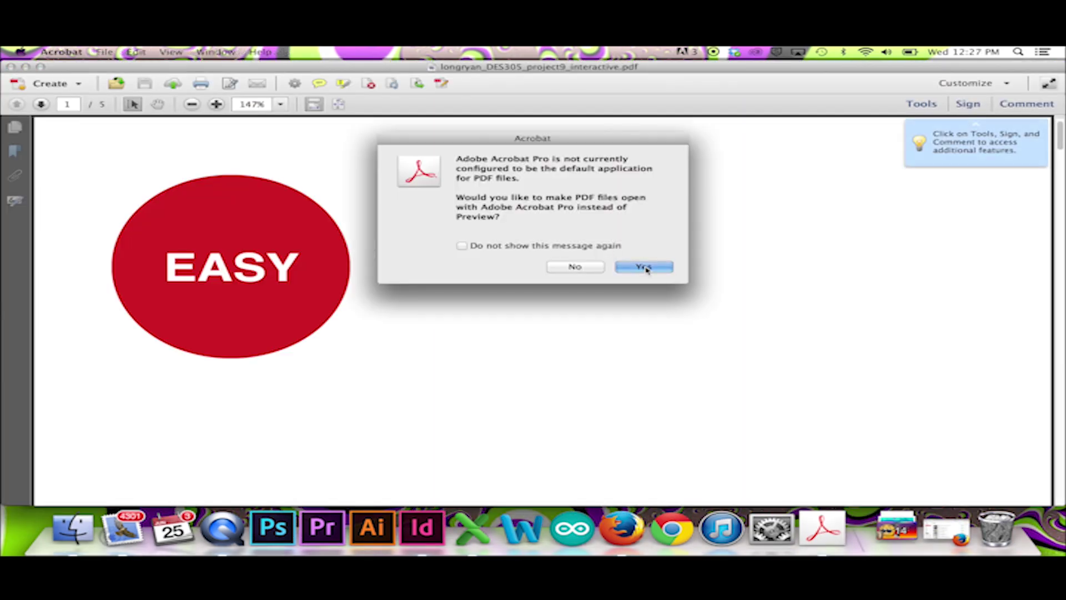
pyautogui.click(645, 269)
# Test the EASY button's states and page link in the exported PDF several times, returning to page 1 between tries.
pyautogui.click(282, 260)
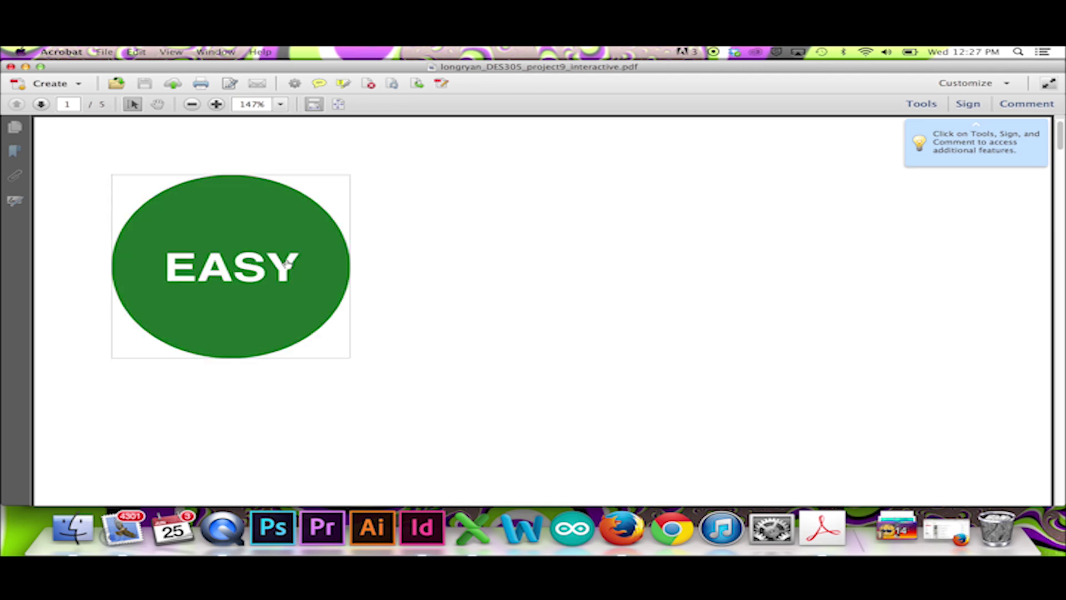
pyautogui.scroll(5, 186, 181)
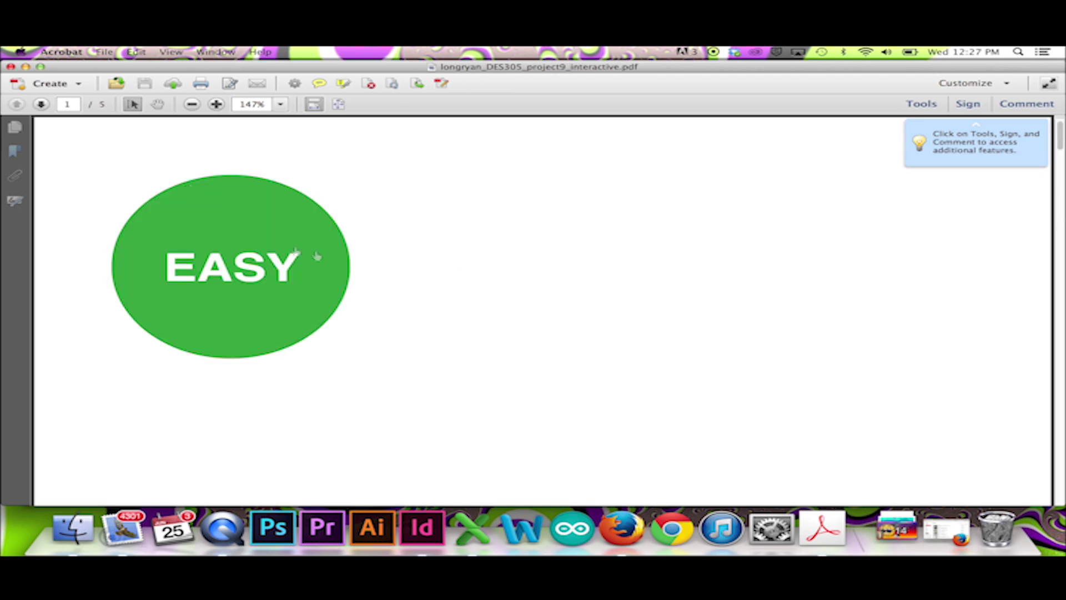
pyautogui.click(303, 272)
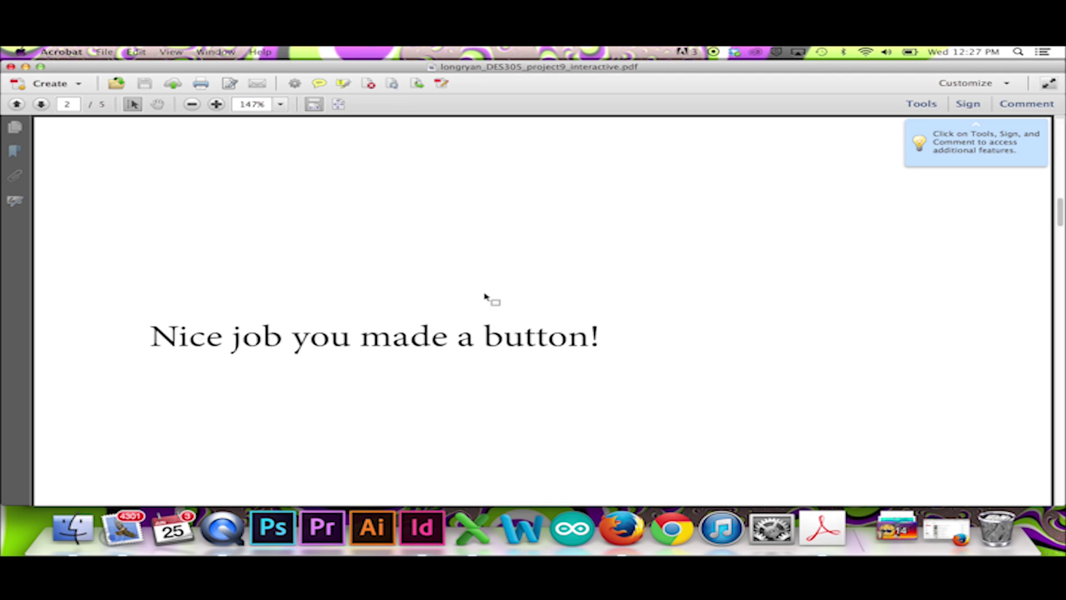
pyautogui.scroll(-2, 483, 298)
pyautogui.scroll(2, 624, 340)
pyautogui.scroll(5, 185, 183)
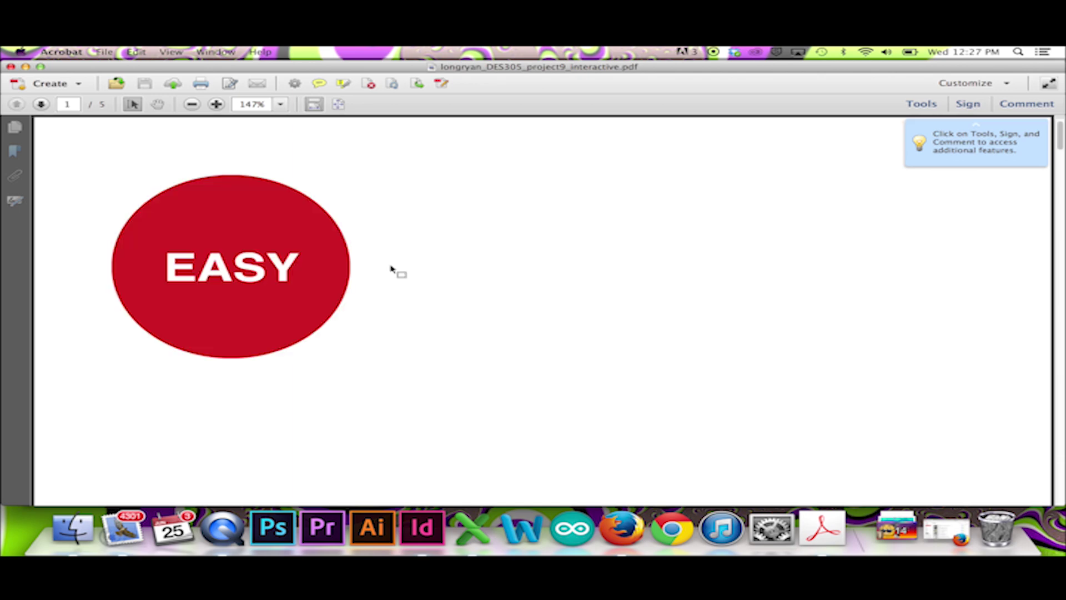
pyautogui.click(303, 272)
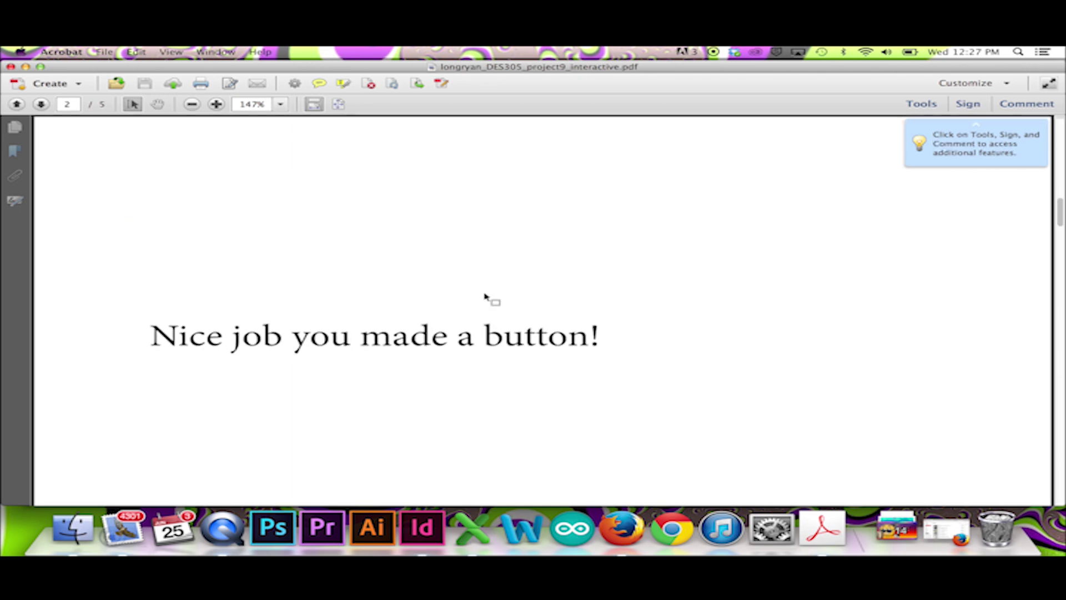
pyautogui.scroll(-2, 508, 300)
pyautogui.scroll(2, 623, 340)
pyautogui.scroll(5, 183, 180)
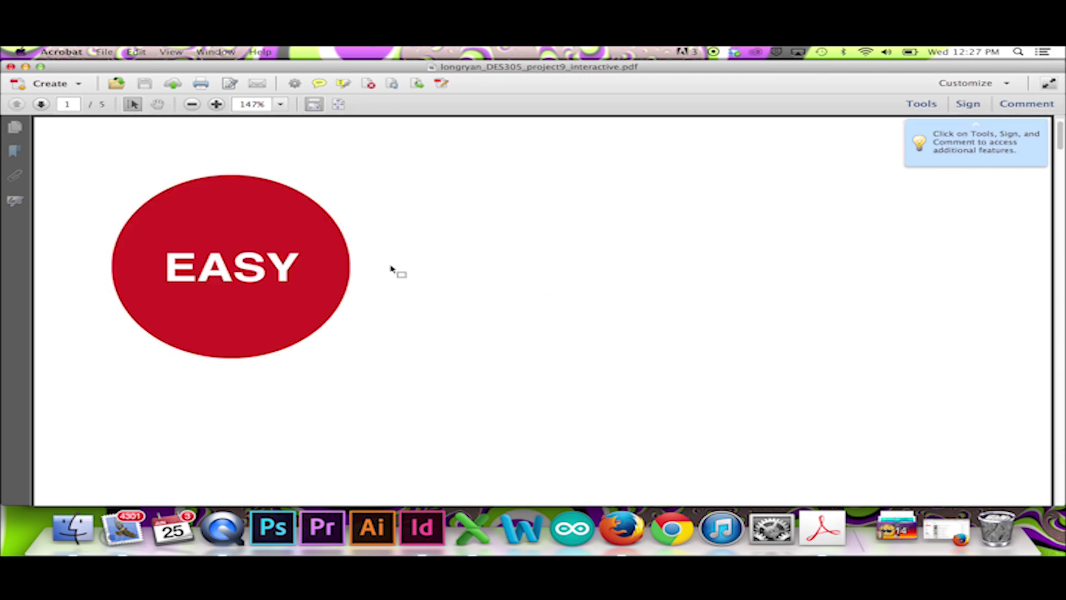
pyautogui.click(302, 272)
pyautogui.scroll(-2, 508, 300)
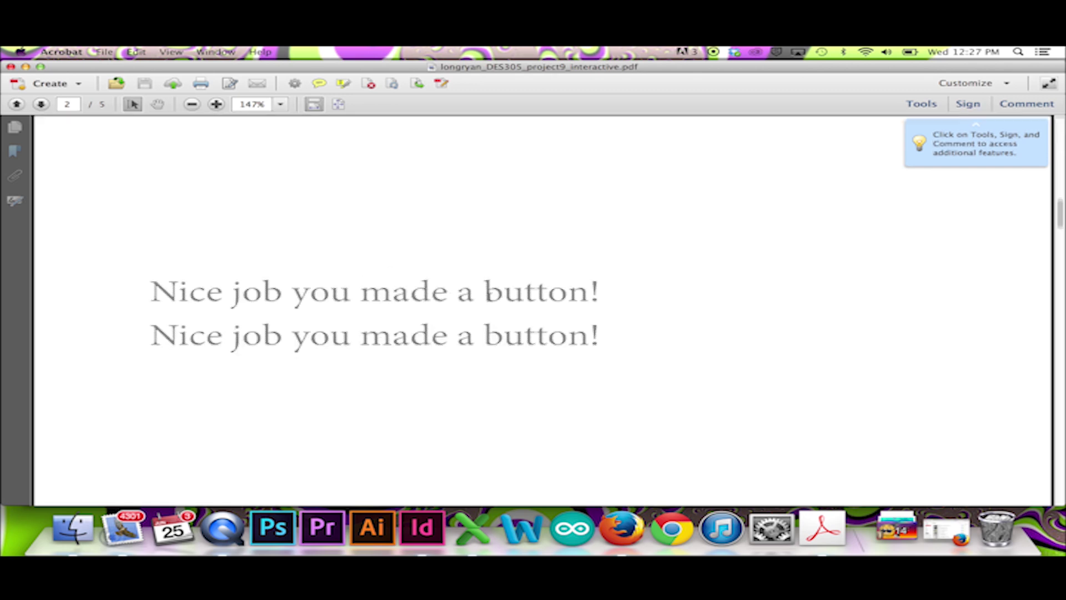
pyautogui.scroll(2, 185, 184)
pyautogui.scroll(2, 185, 185)
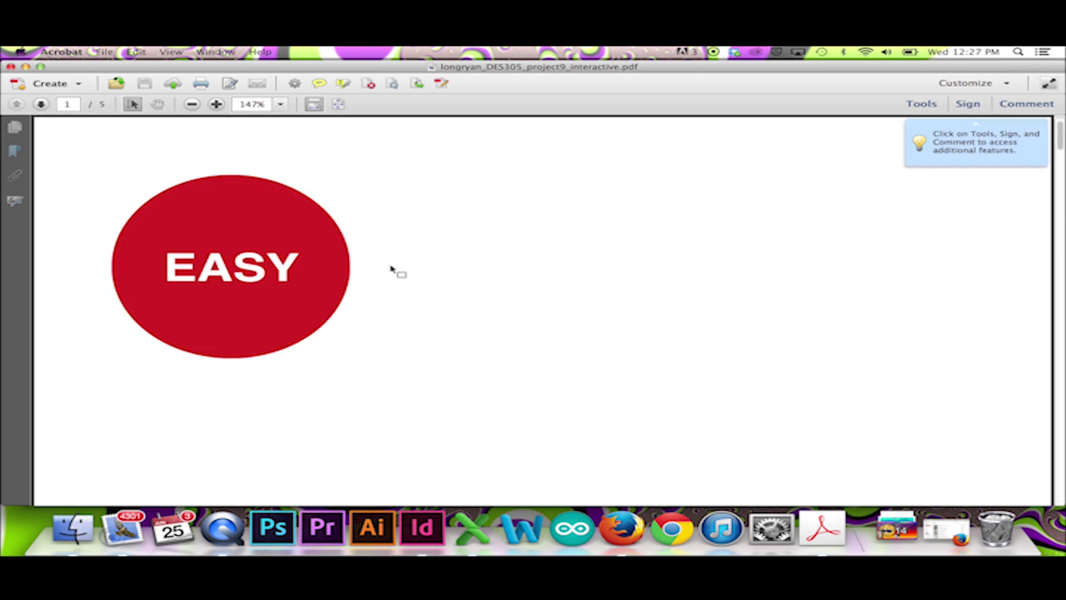
pyautogui.click(300, 268)
pyautogui.scroll(-2, 491, 300)
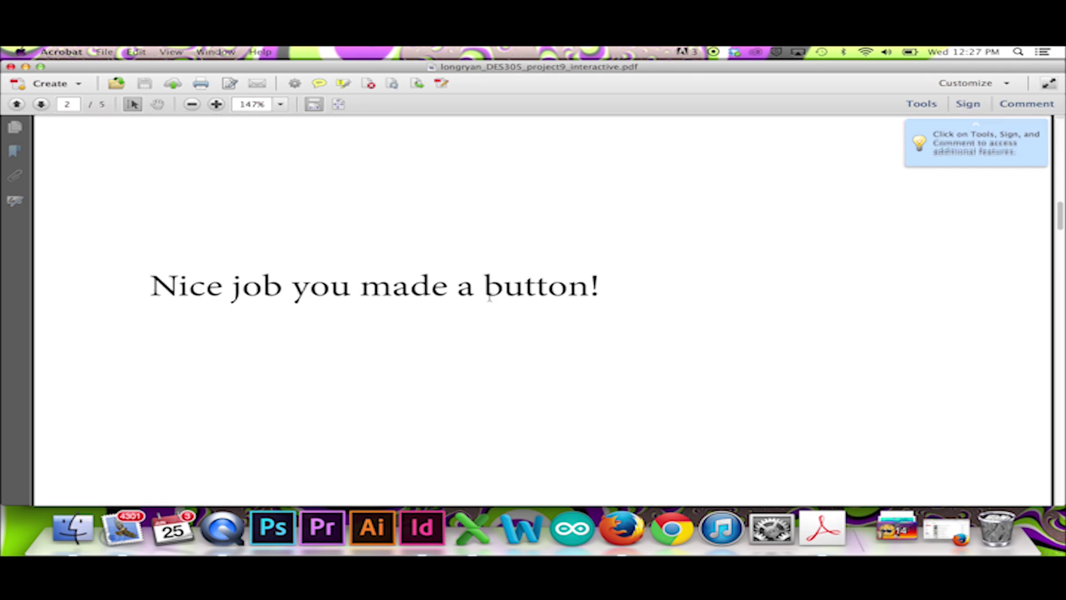